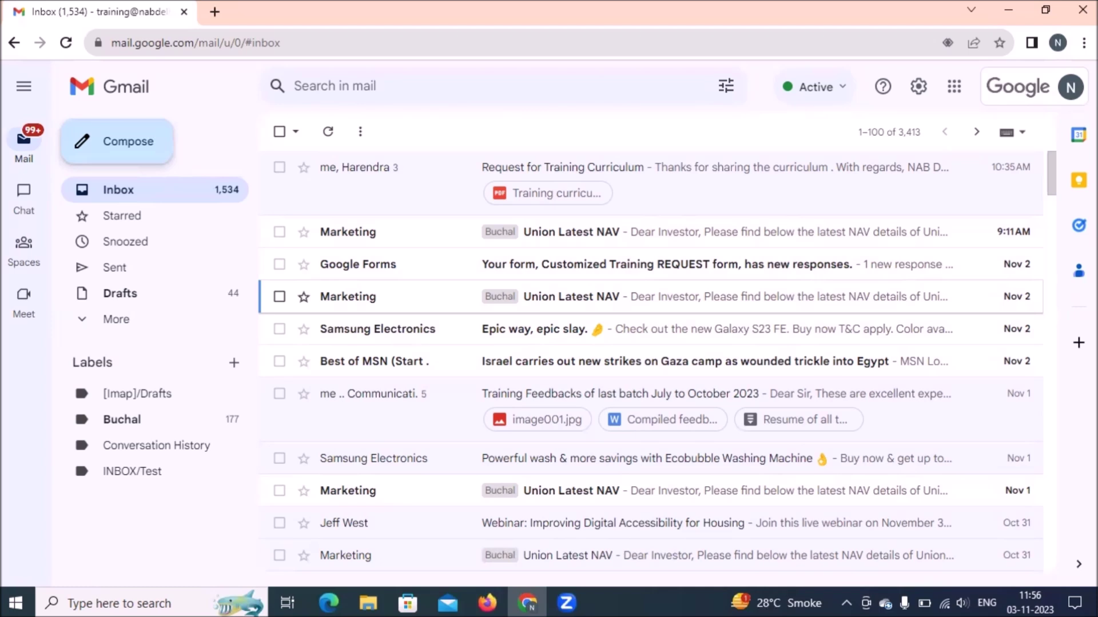
- Start a new email addressed to the library contact
click(117, 141)
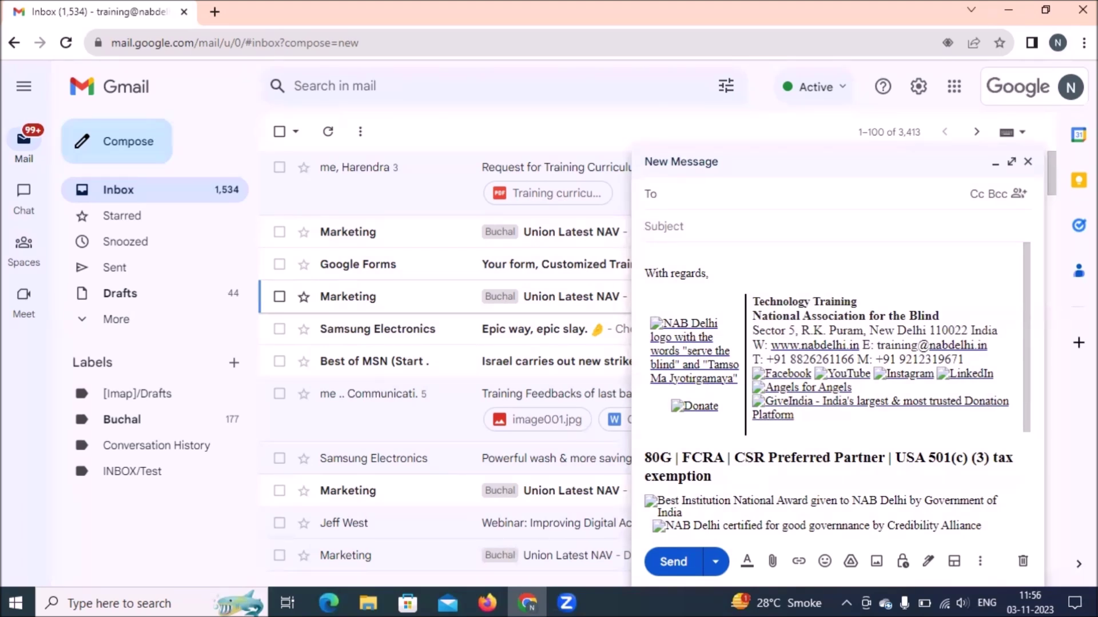
text(li)
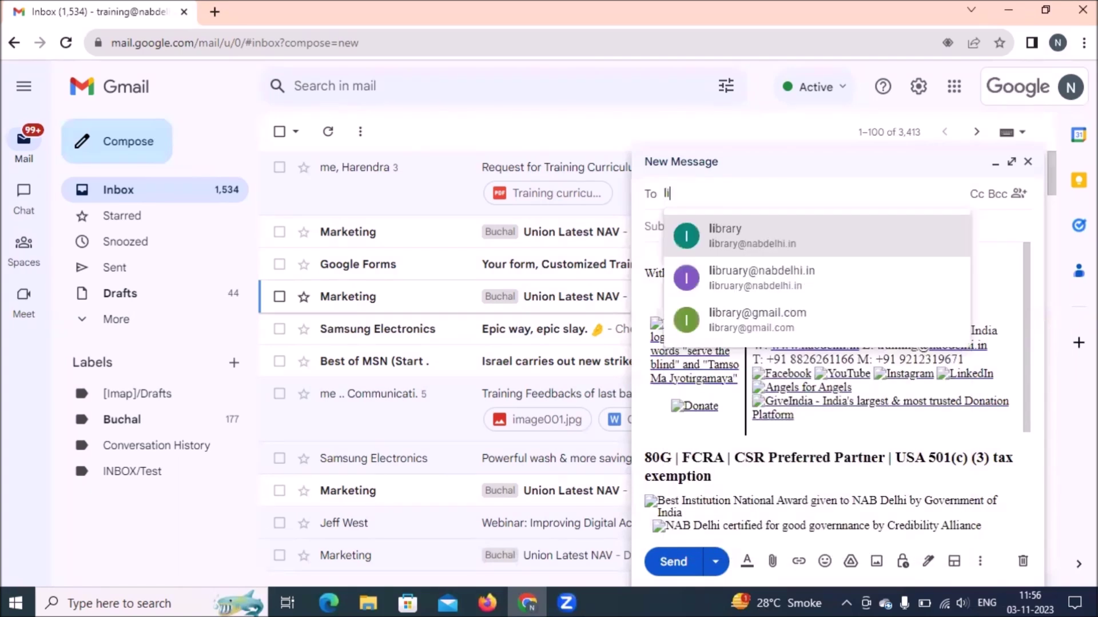
text(brary)
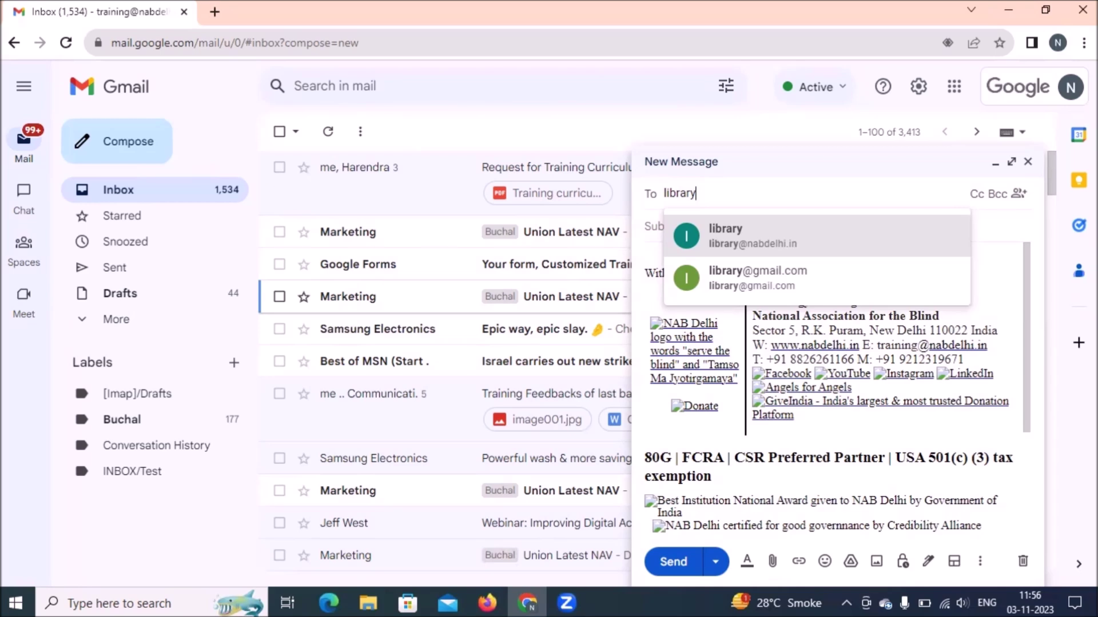
key(Return)
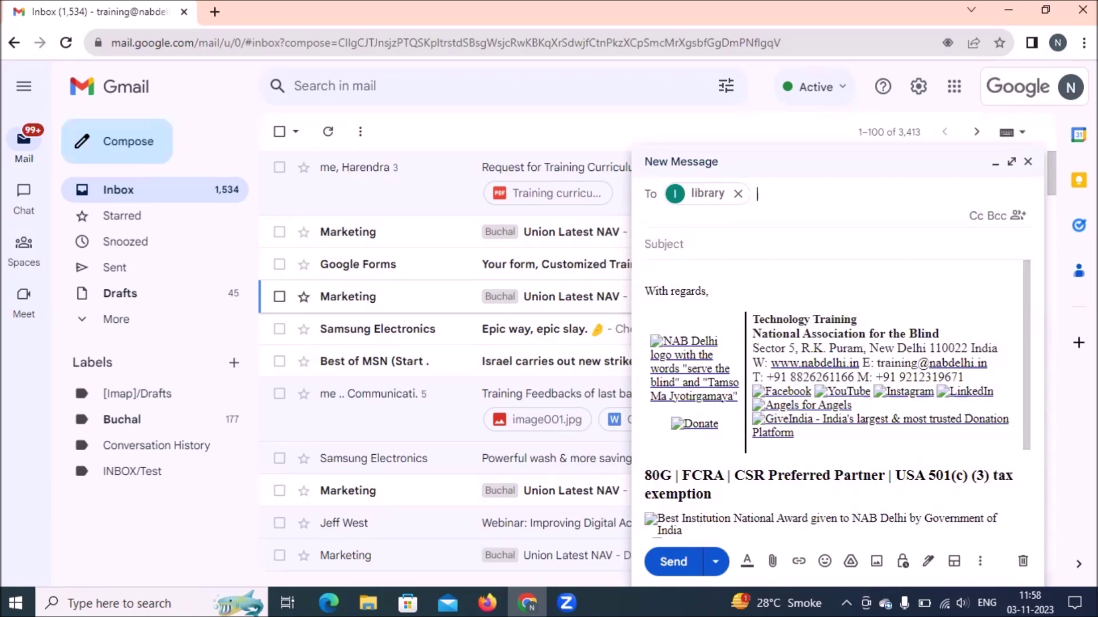
- Add two suggested contacts to the draft's Cc line alongside the library recipient
key(ctrl+shift+c)
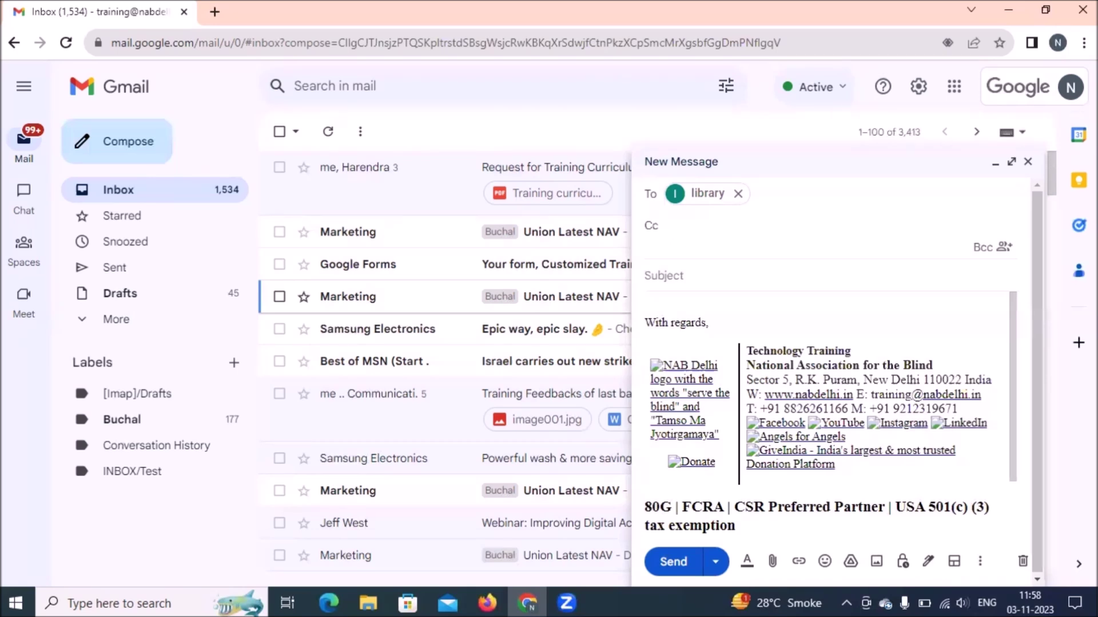
text(h)
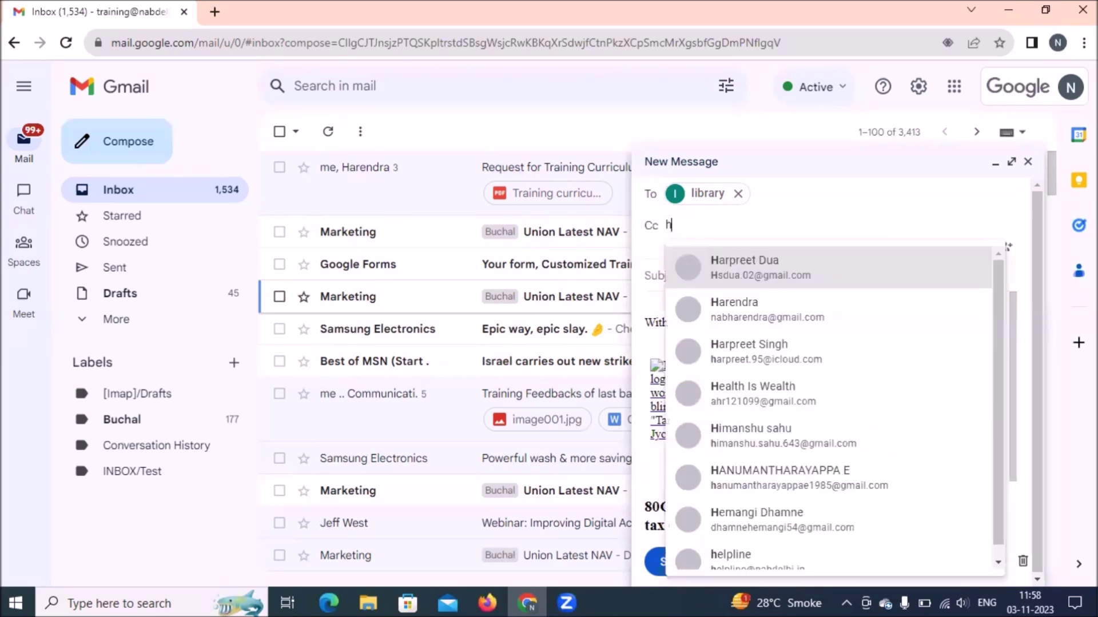
text(sdua.)
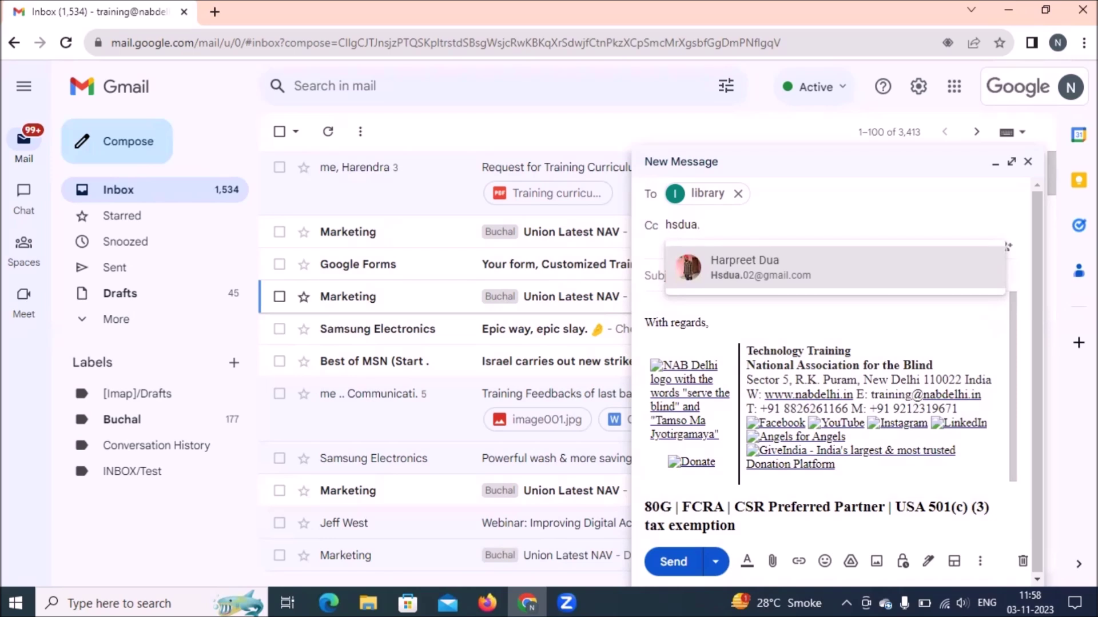
key(Return)
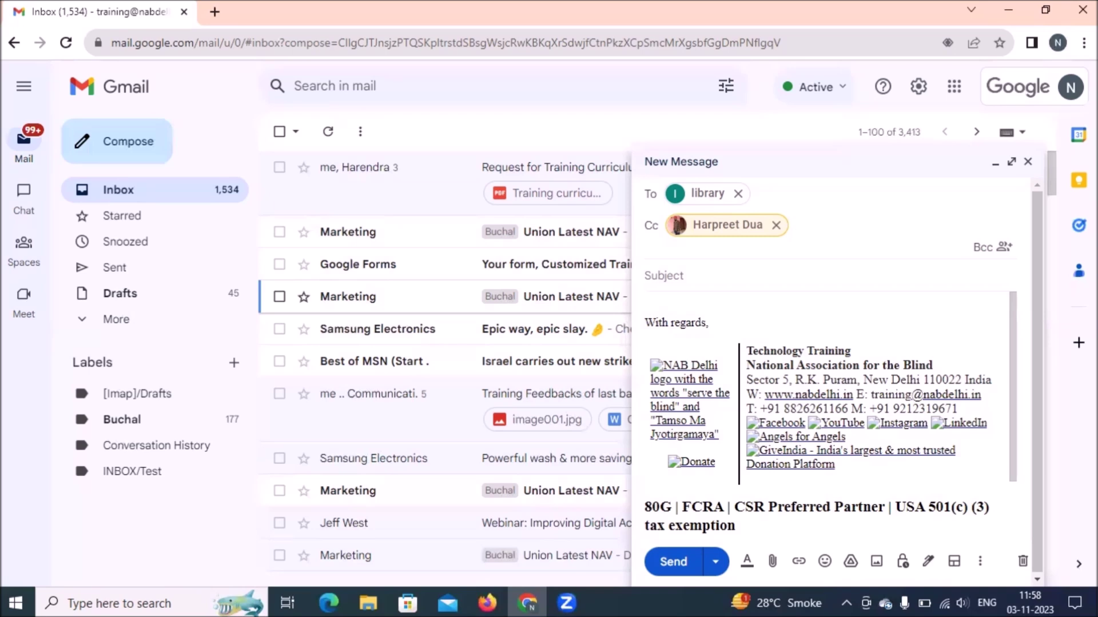
text(nab)
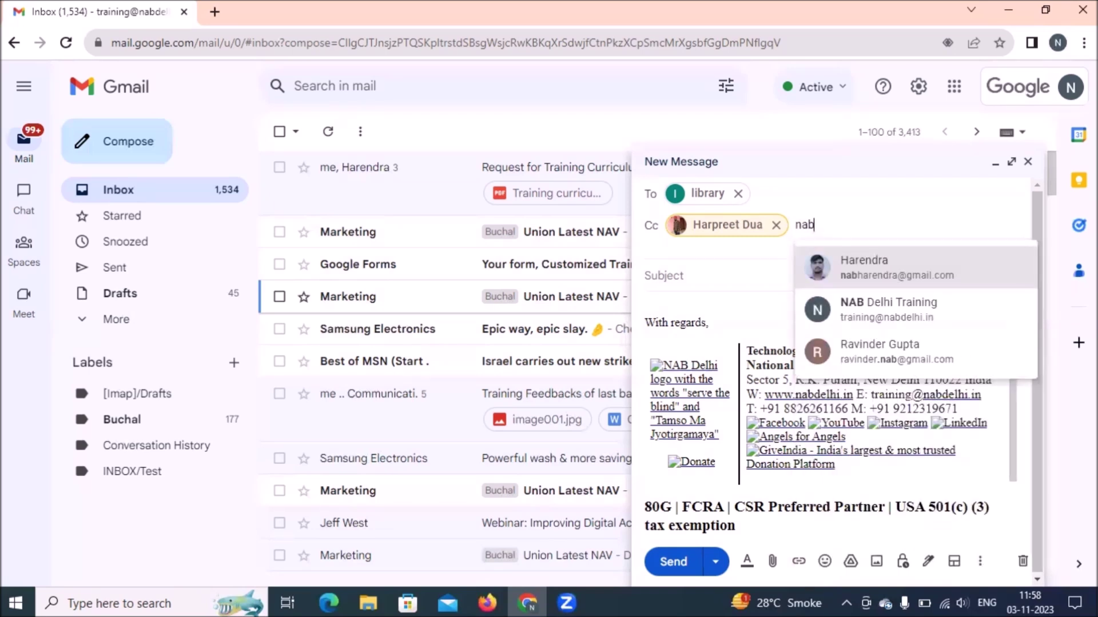
text(har)
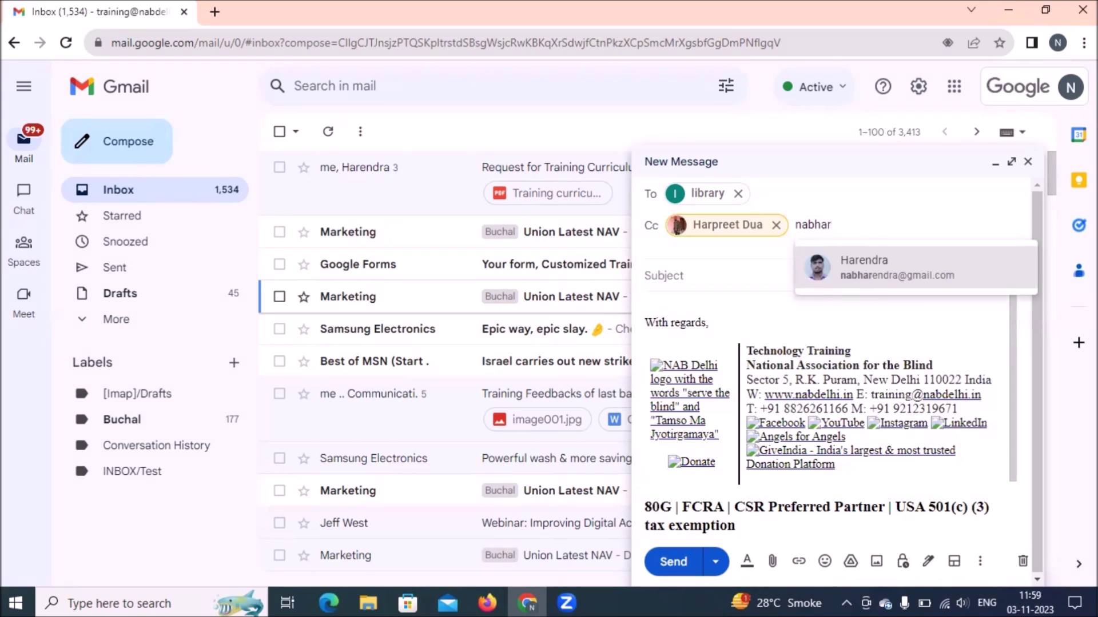
key(Return)
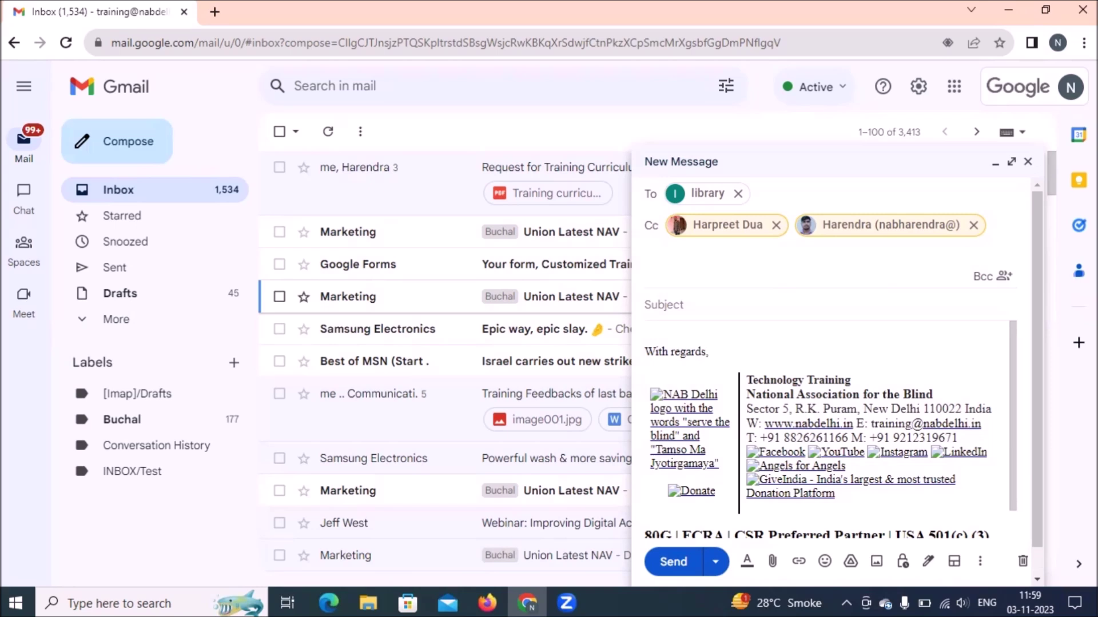
key(Tab)
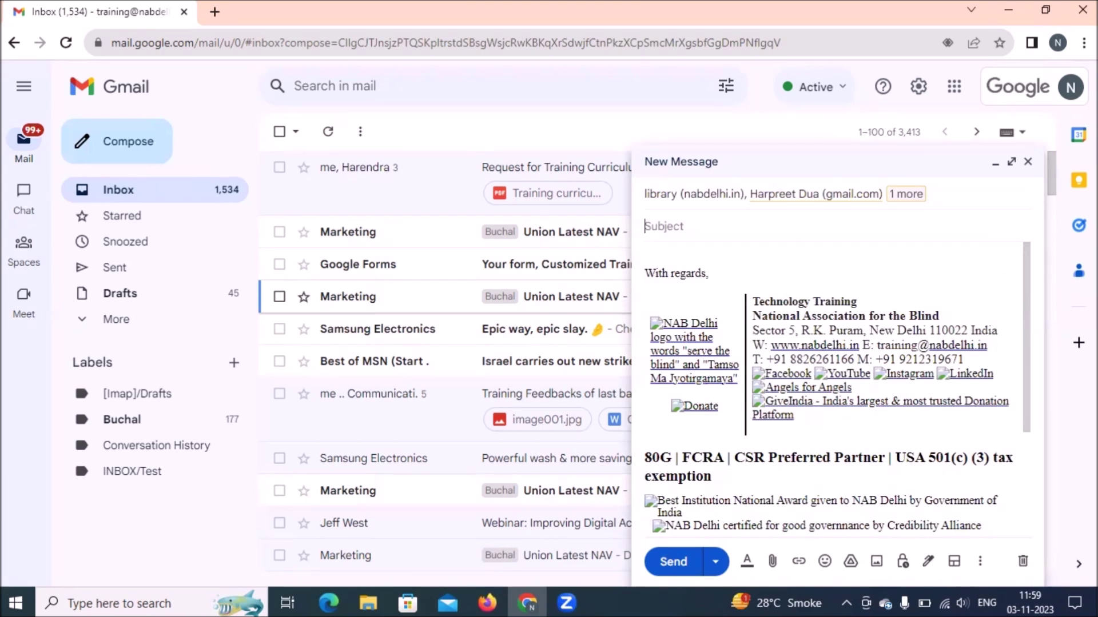
- Give the draft the subject 'test mail' and the body line 'This is atest mail'
text(test mail)
click(645, 259)
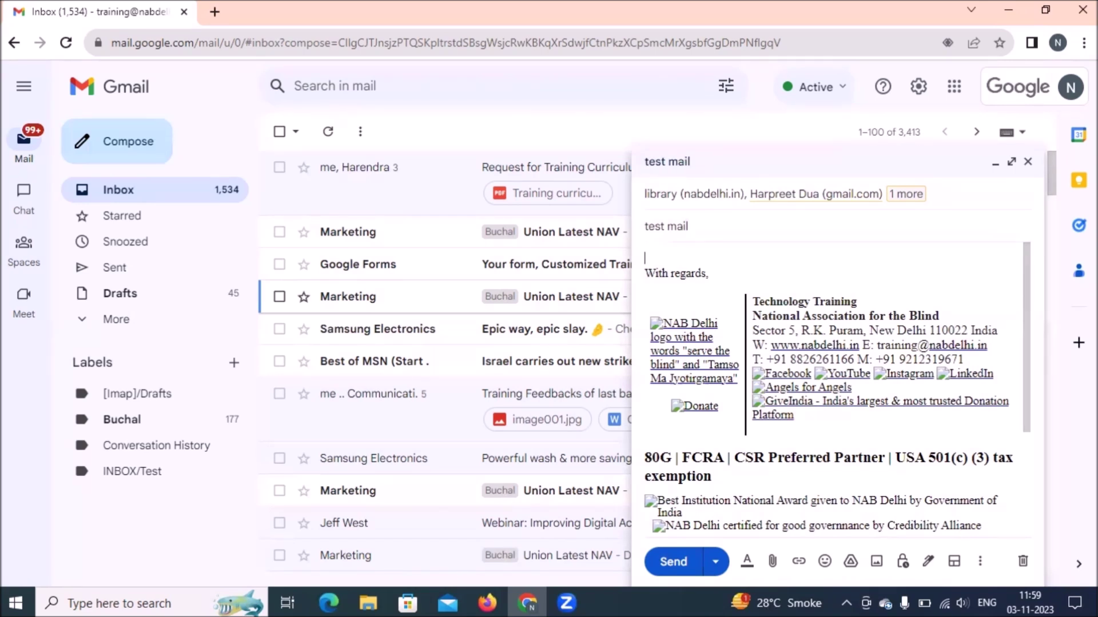
text(This is atest mail)
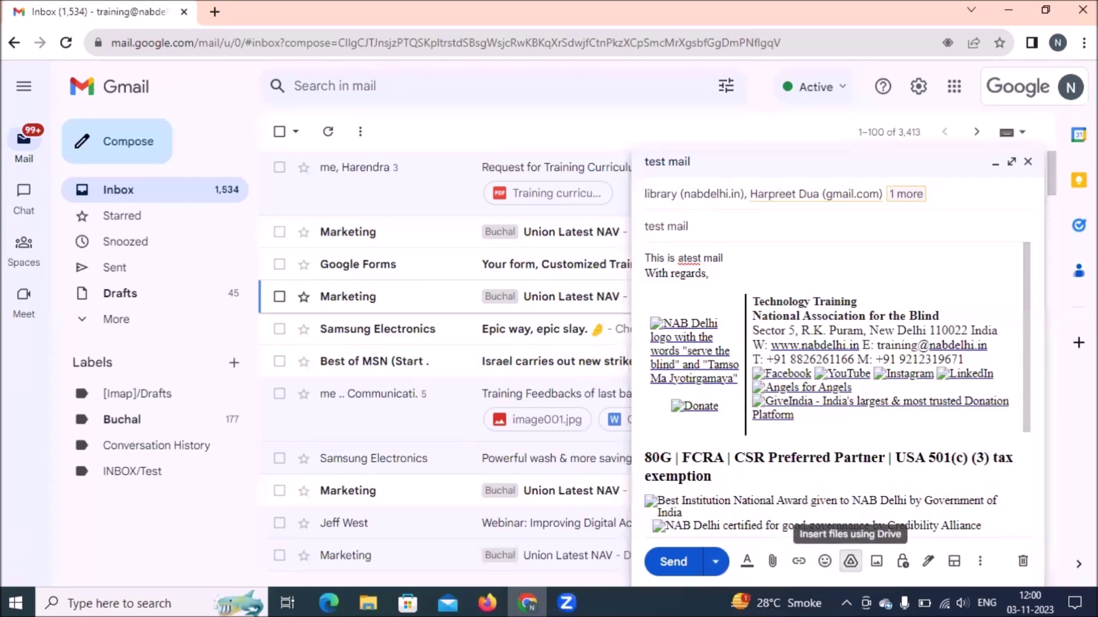
click(851, 561)
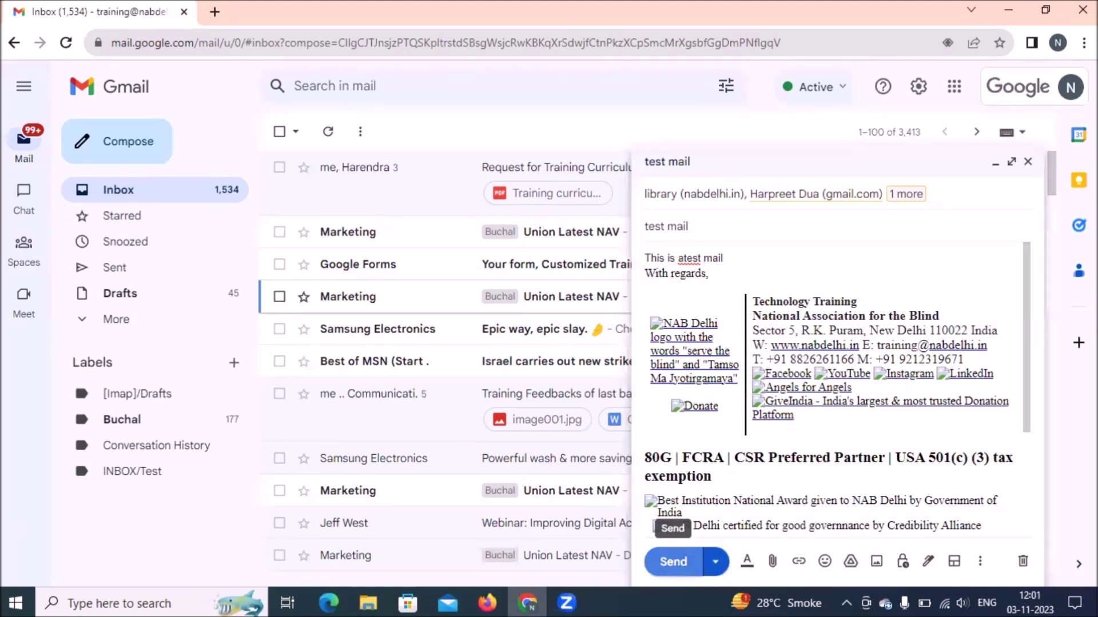
- Send the test mail to its three addressees
click(673, 561)
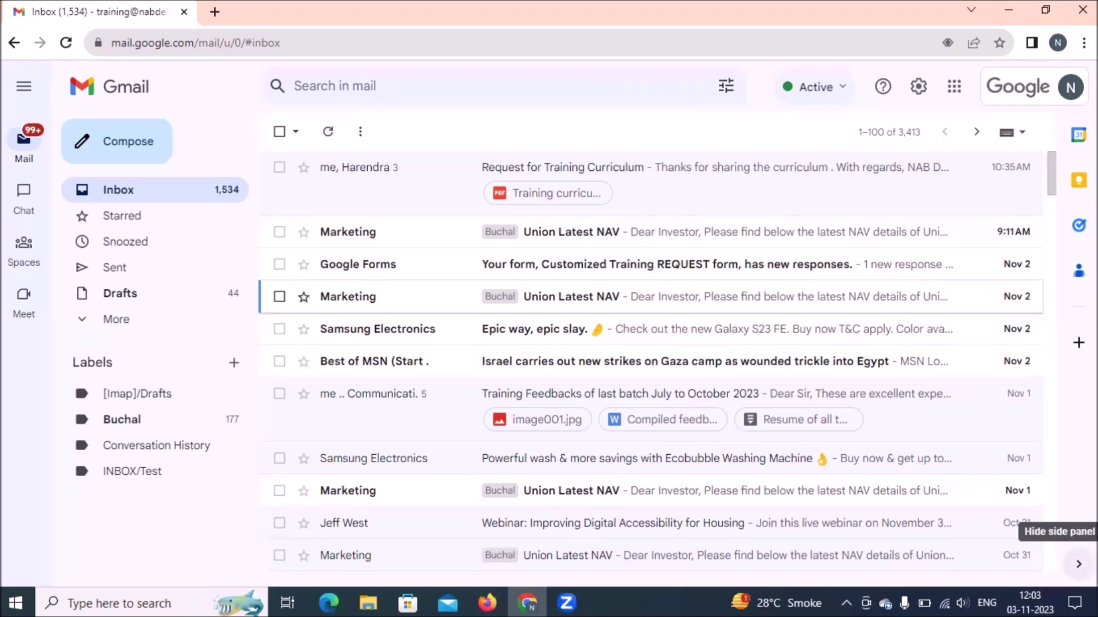
- Step down the inbox rows to the 'Webinar: Improving Digital Accessibility for Housing' email and open it
key(j)
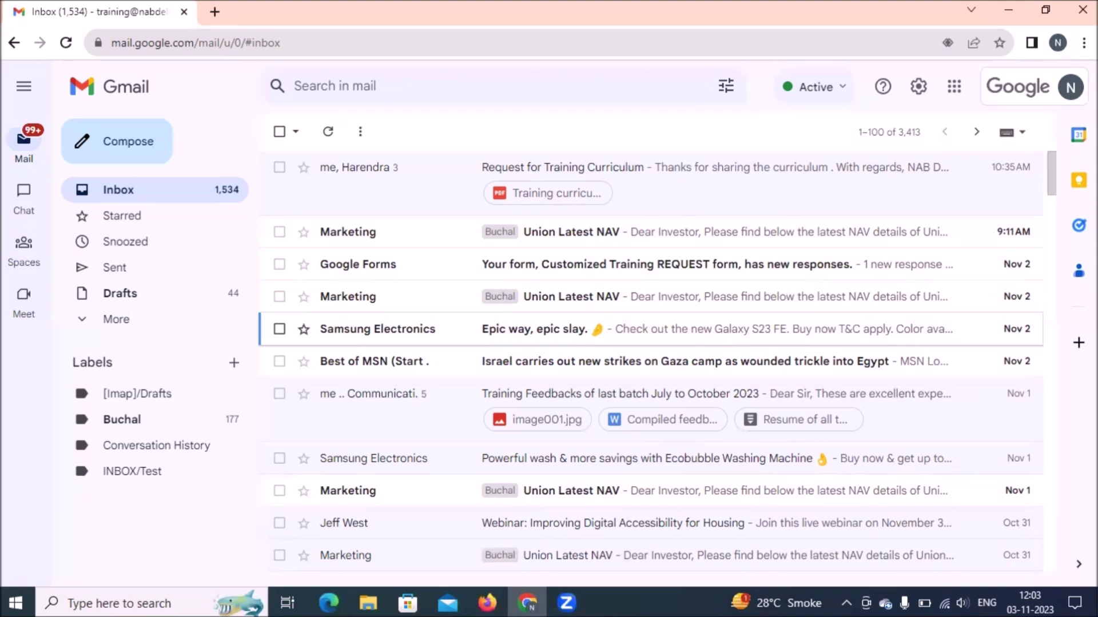
key(j)
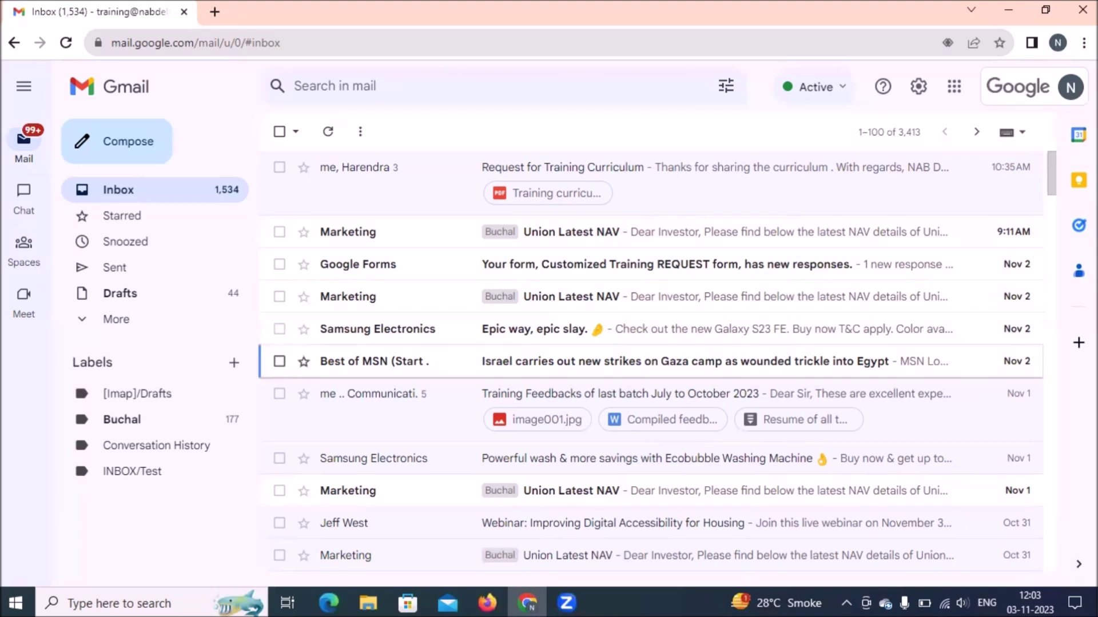
key(j)
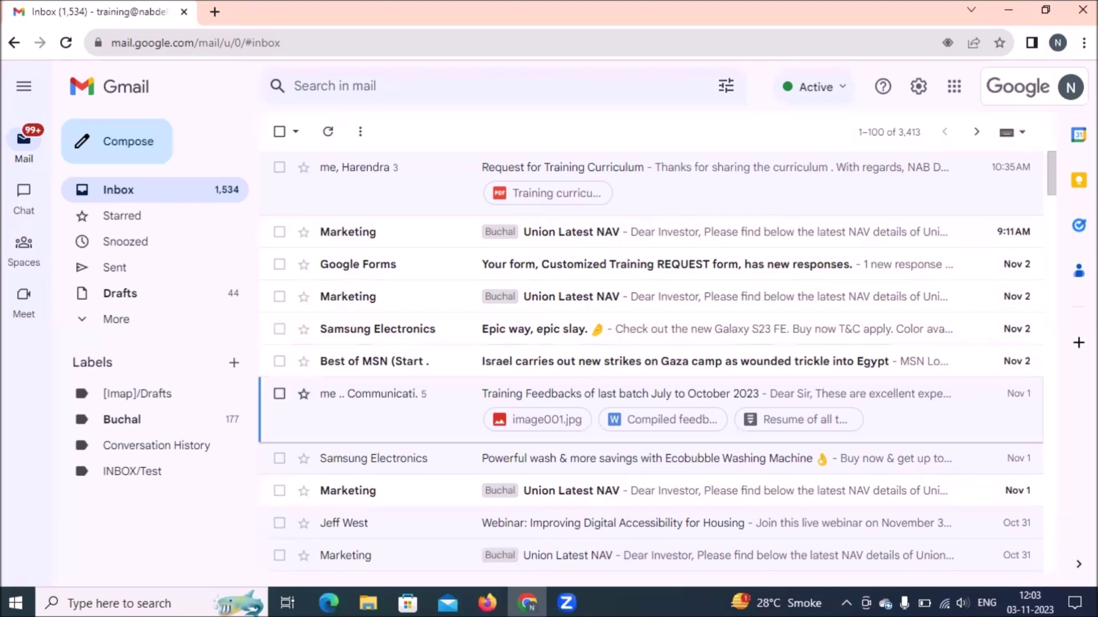
key(j)
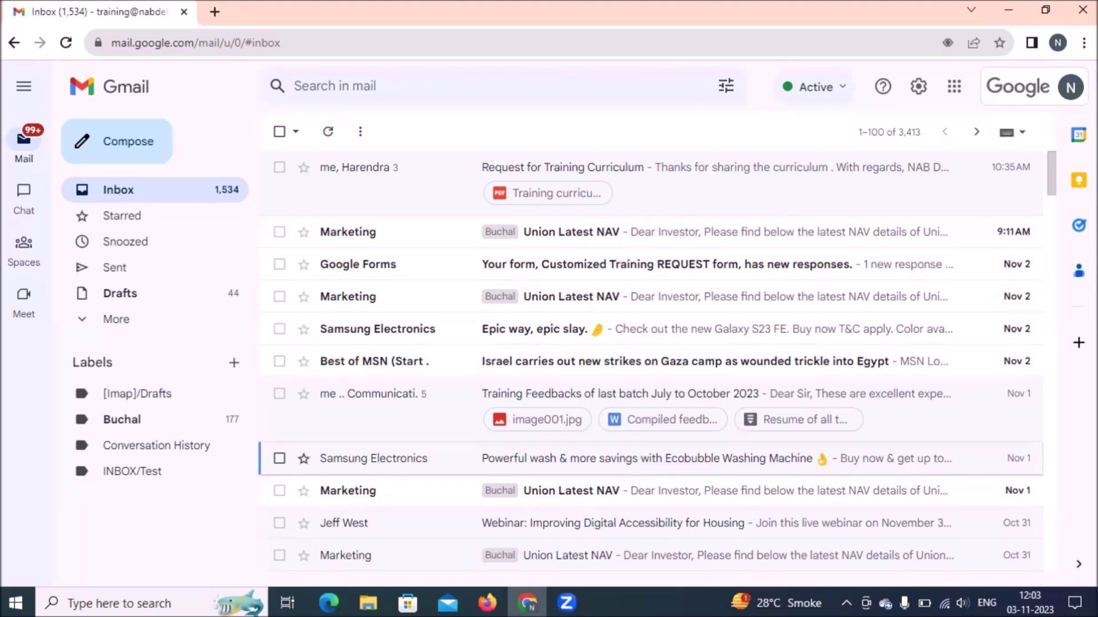
key(j)
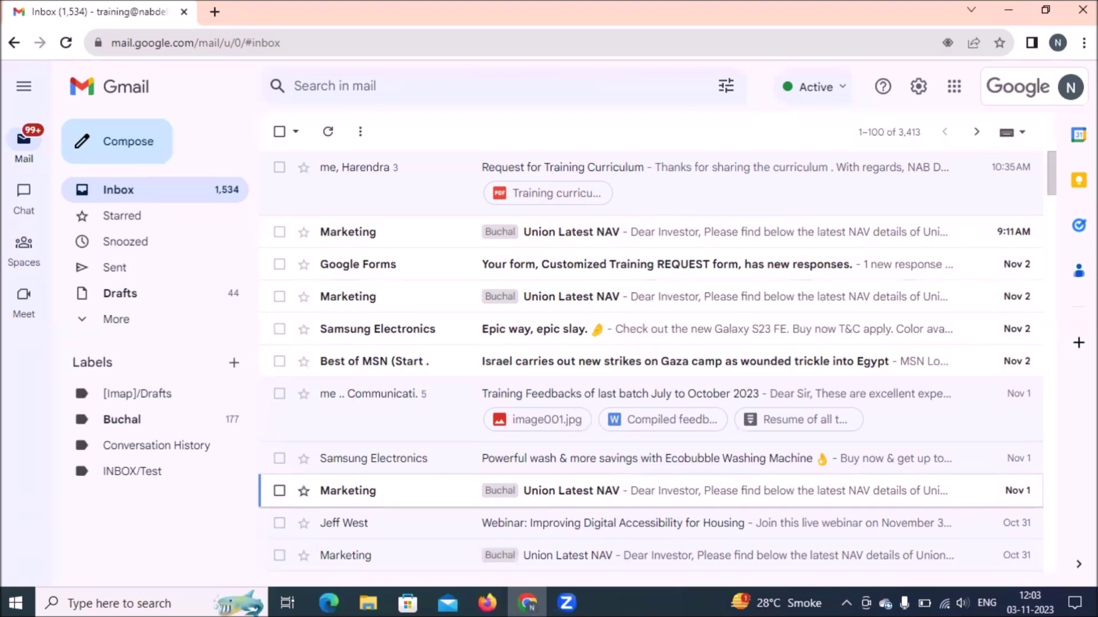
key(j)
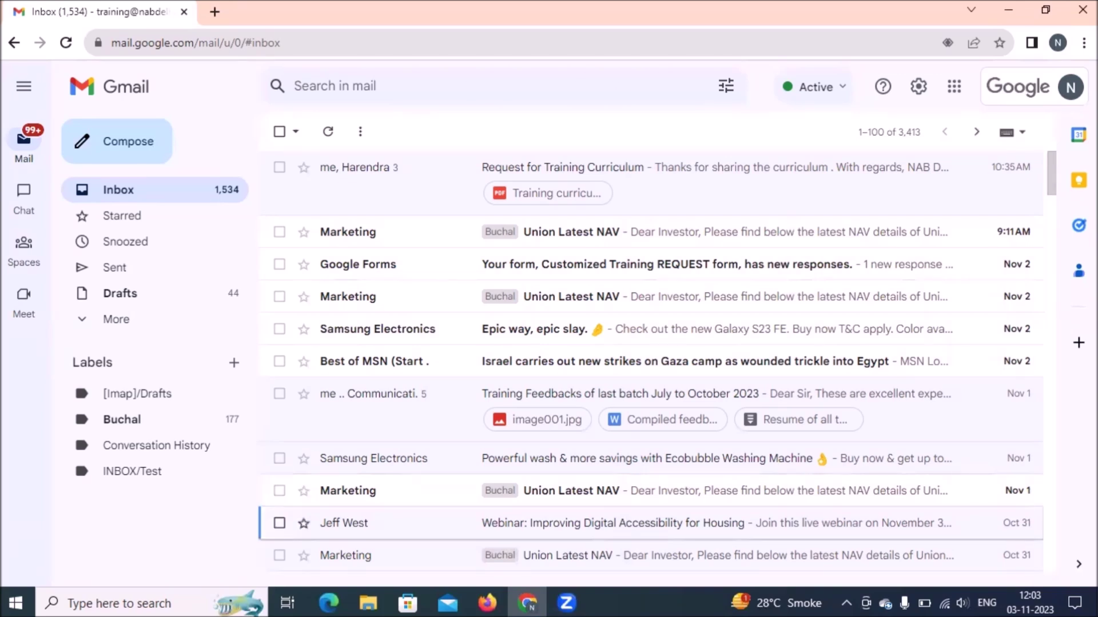
key(j)
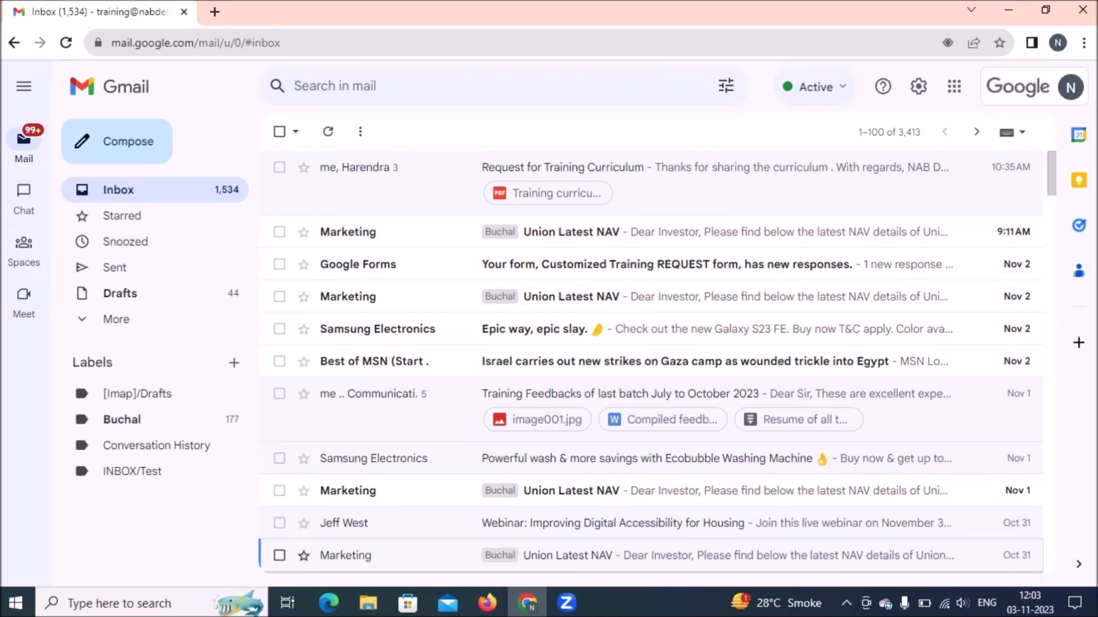
key(Up)
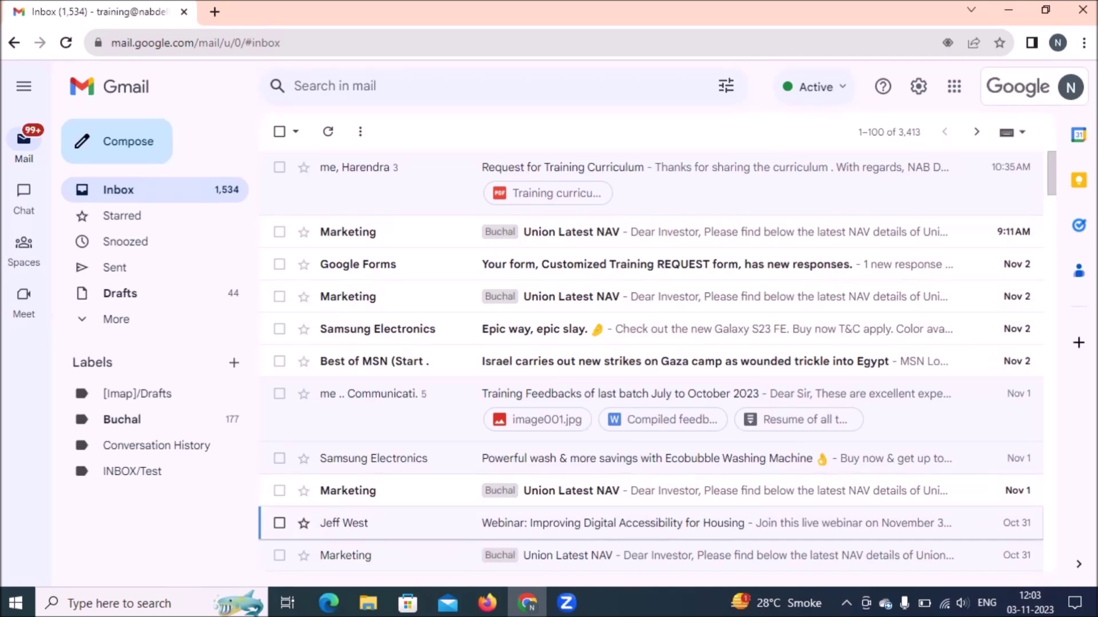
key(Return)
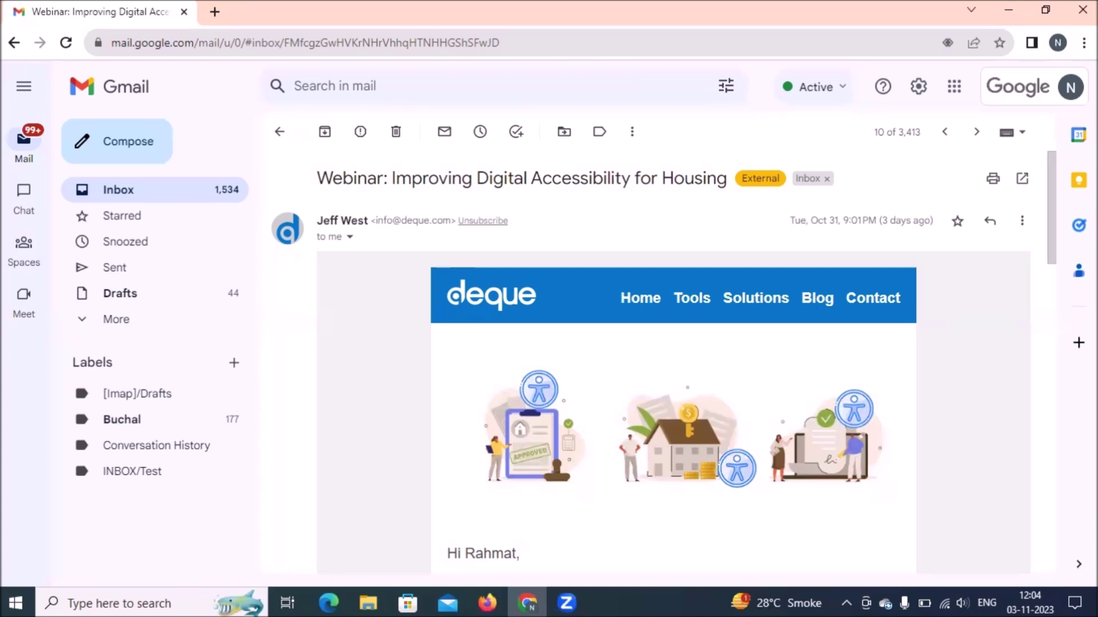
scroll(657, 360, down, 1)
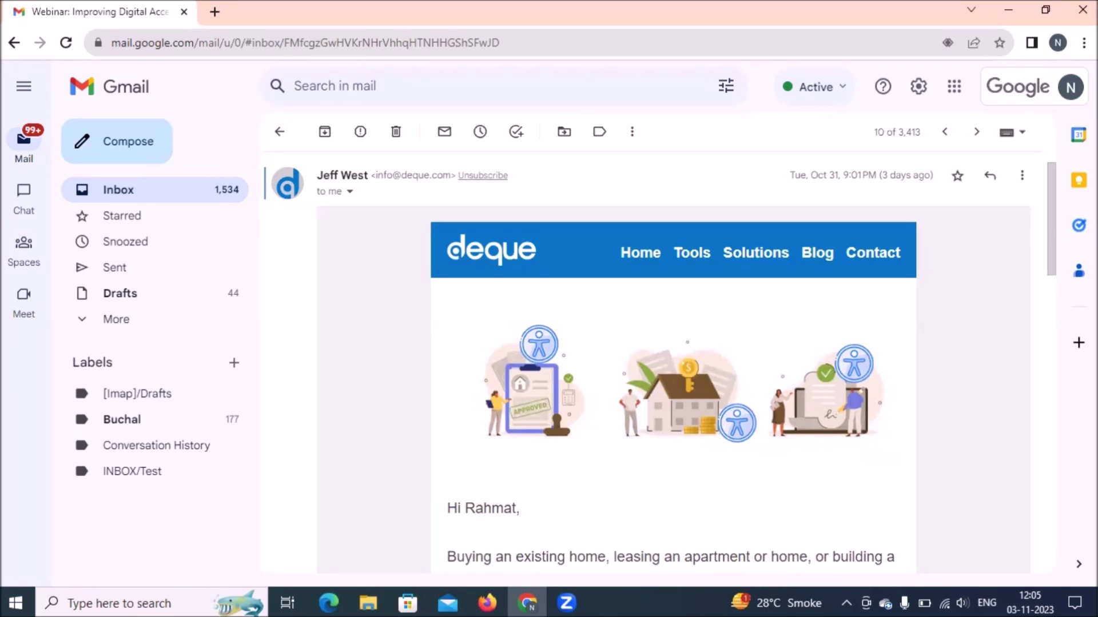
scroll(657, 360, up, 1)
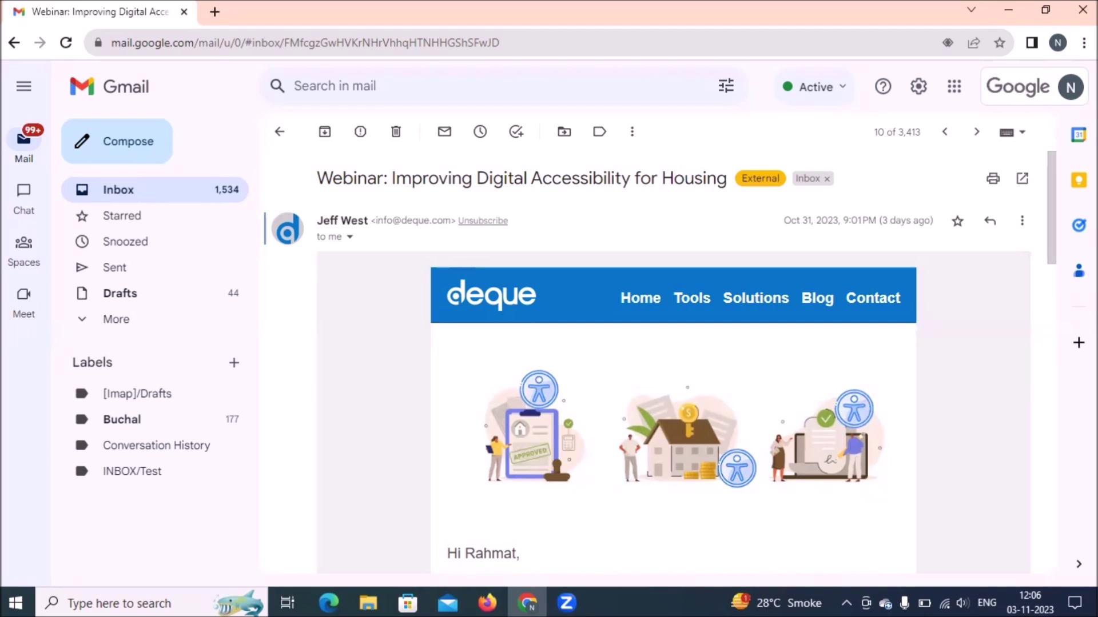
- Start a forward of the open webinar email
mouse_move(881, 509)
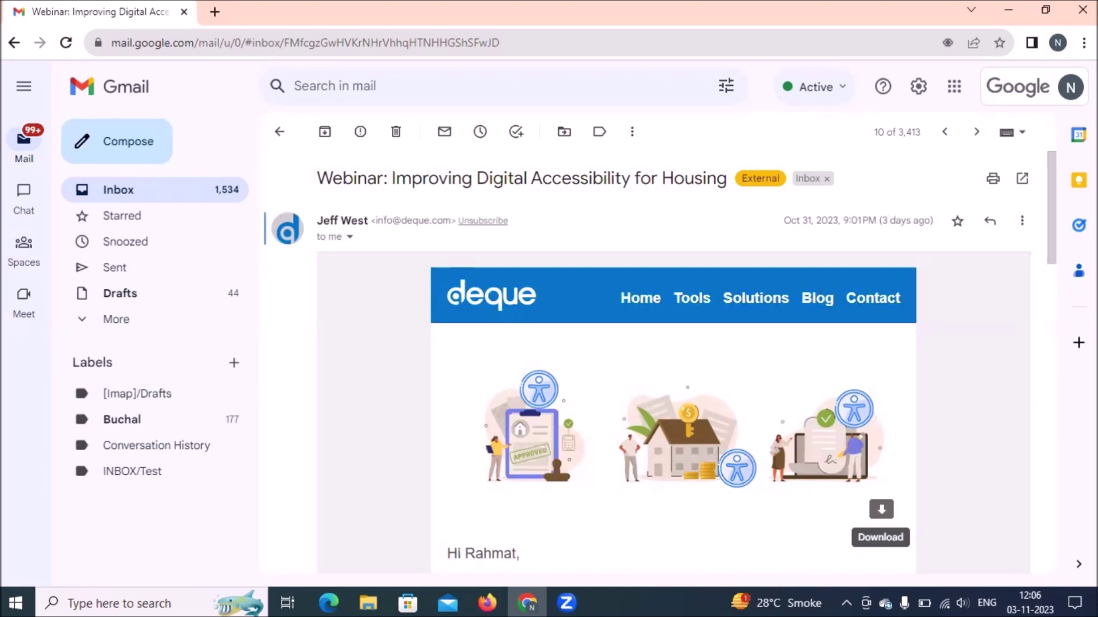
key(f)
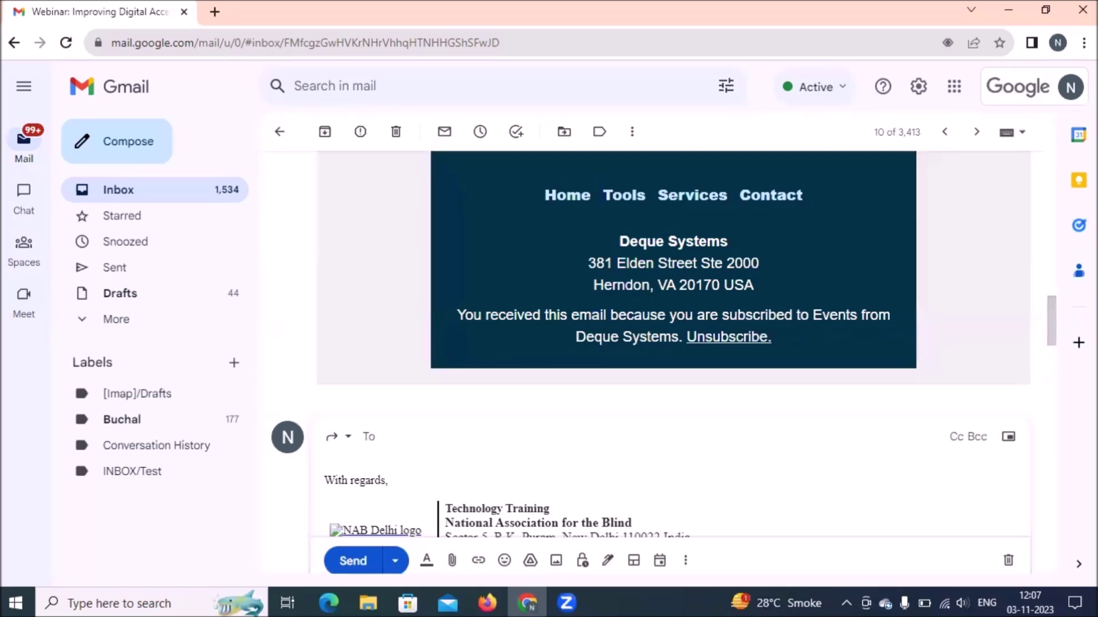
- Address the webinar forward to a suggested contact and send it
text(hsdu)
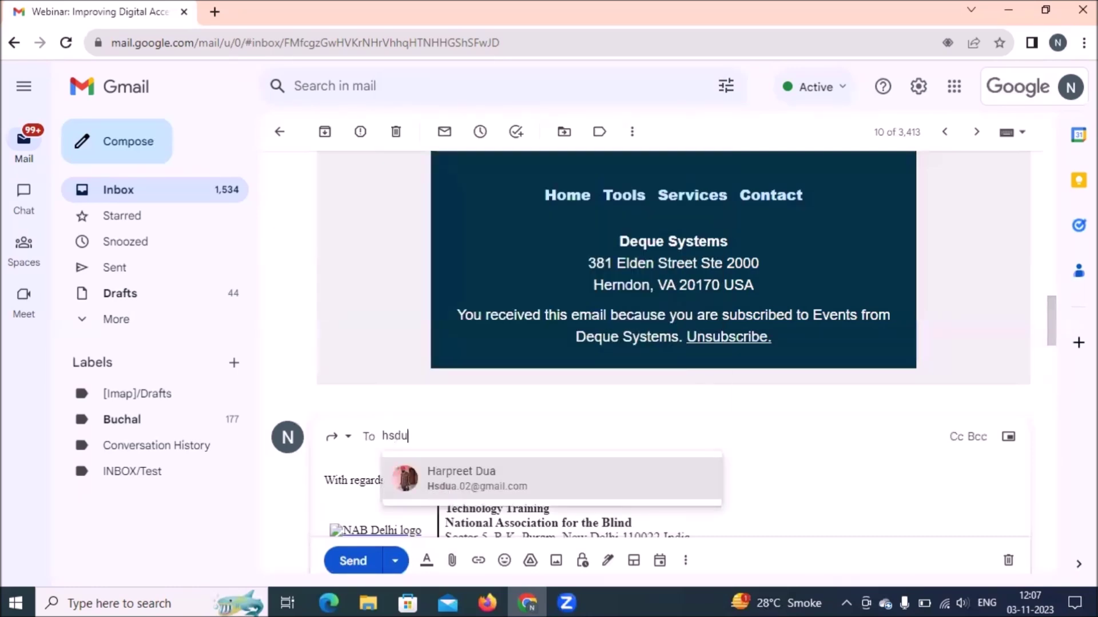
text(a.)
key(Return)
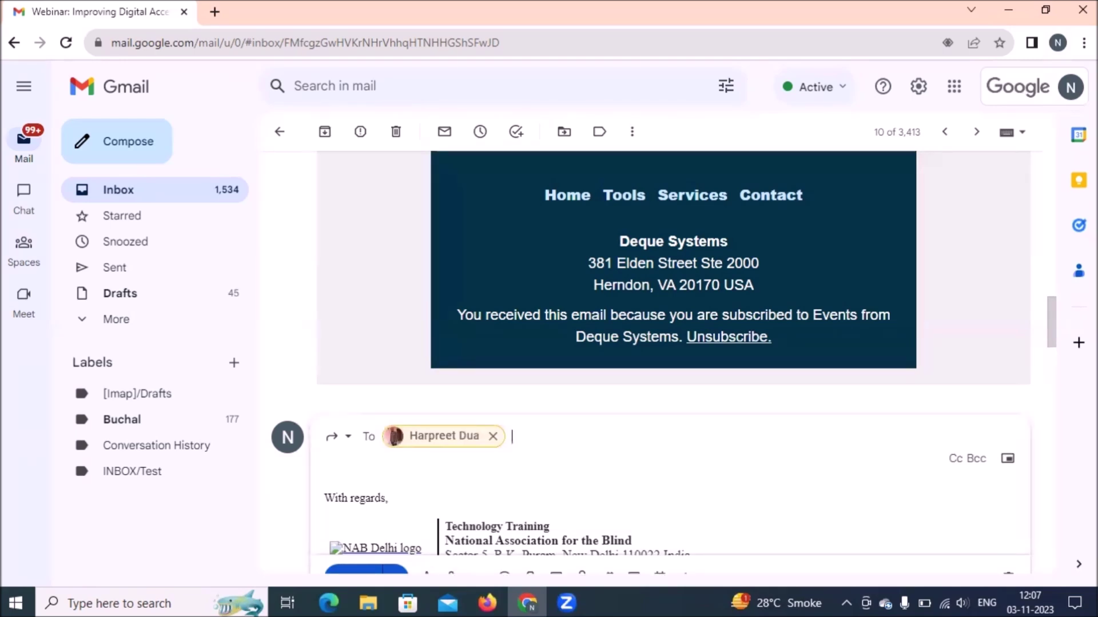
click(325, 484)
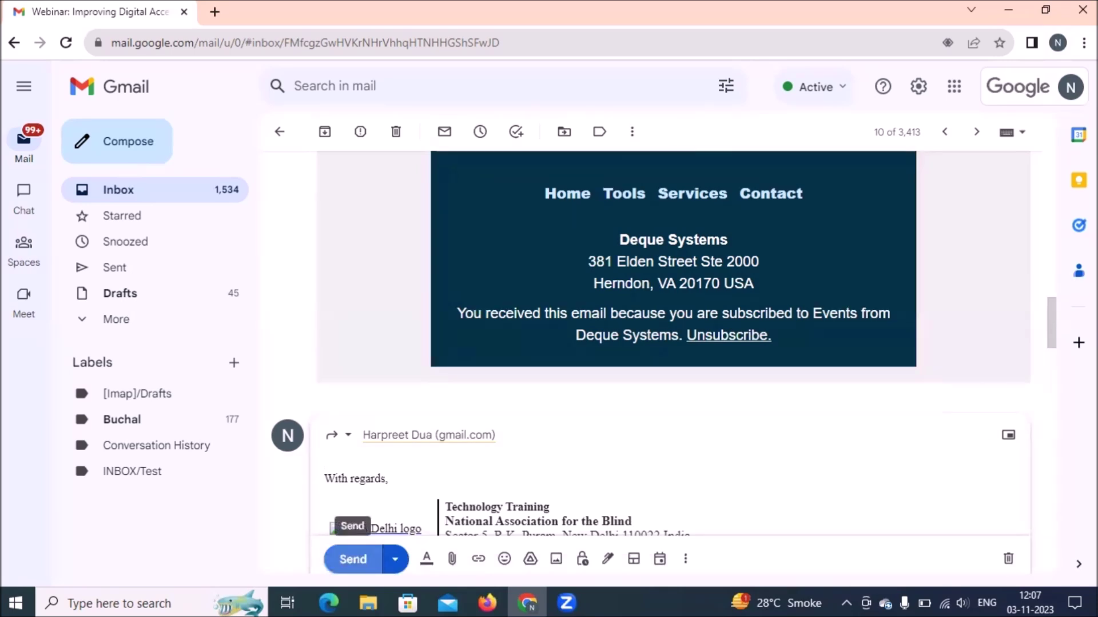
key(Return)
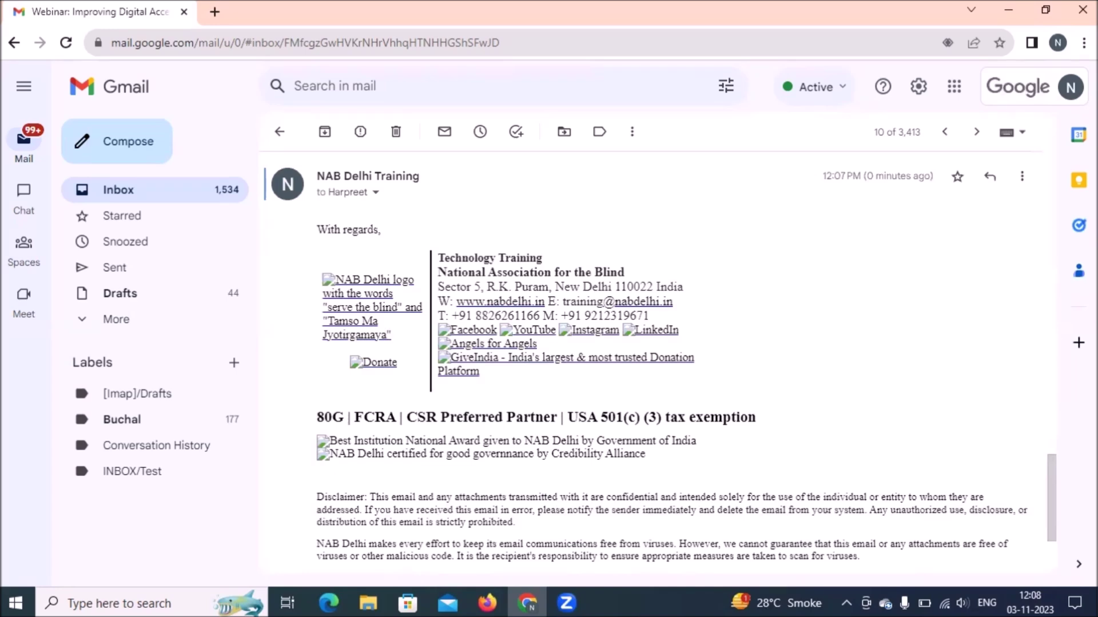
- Leave the webinar conversation and return to the inbox list
key(u)
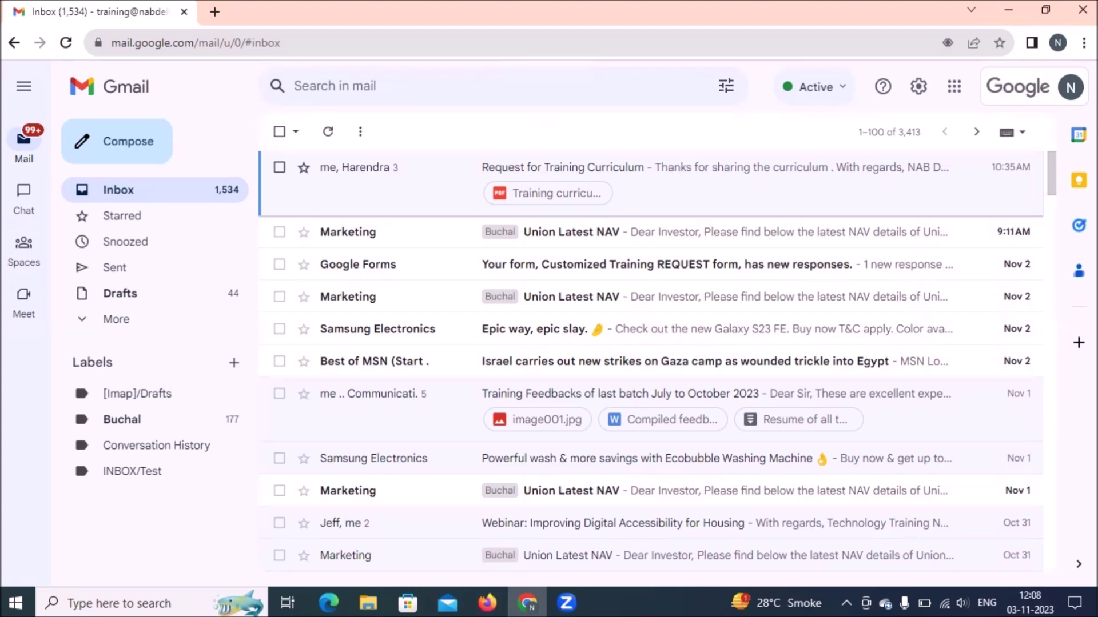
key(j)
key(j)
key(j)
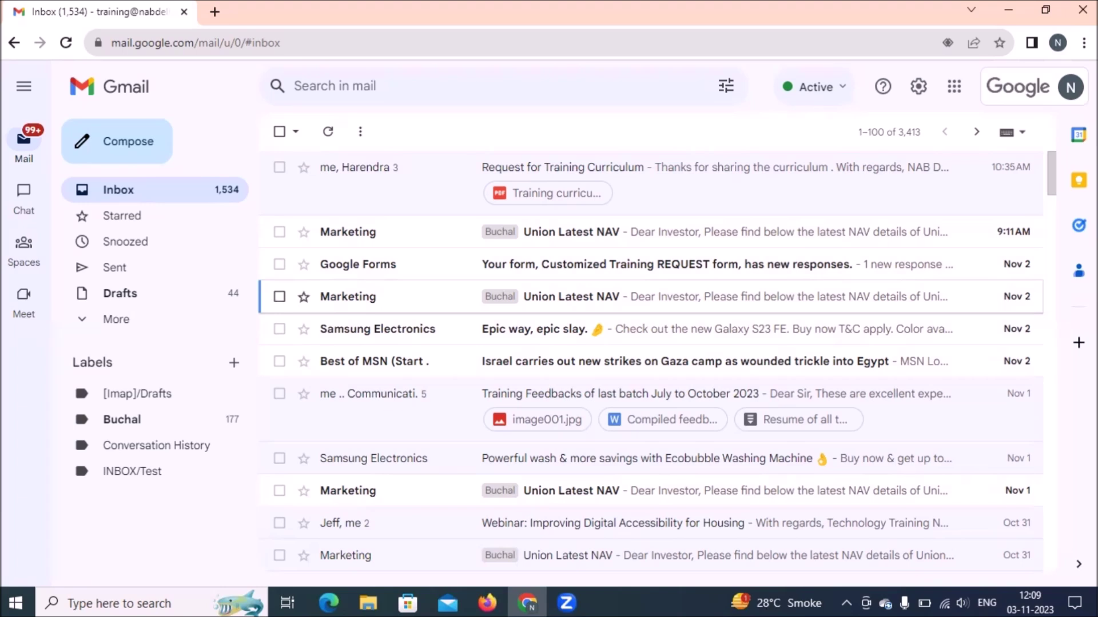
- Search for label:Sent Mail to list the 557 sent messages
text(label:)
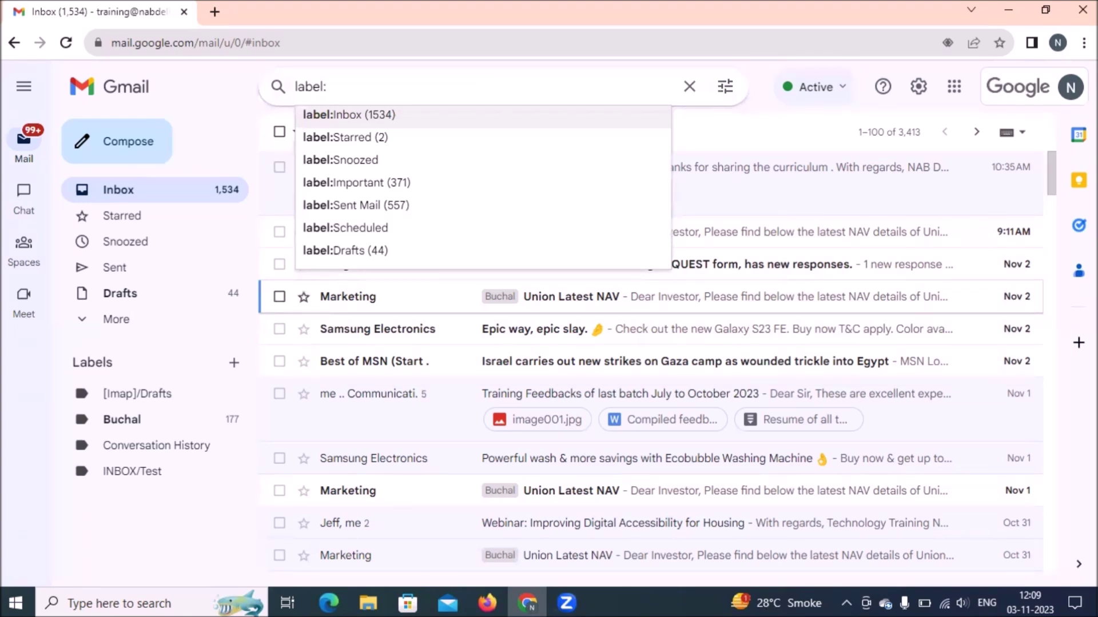
key(Down)
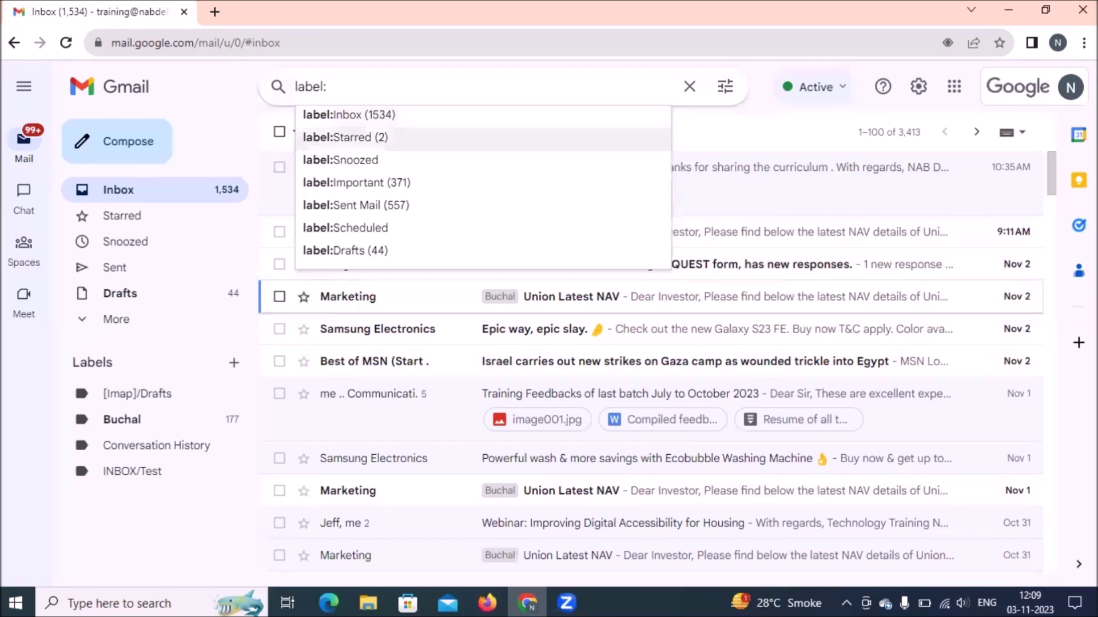
key(Down)
key(Down)
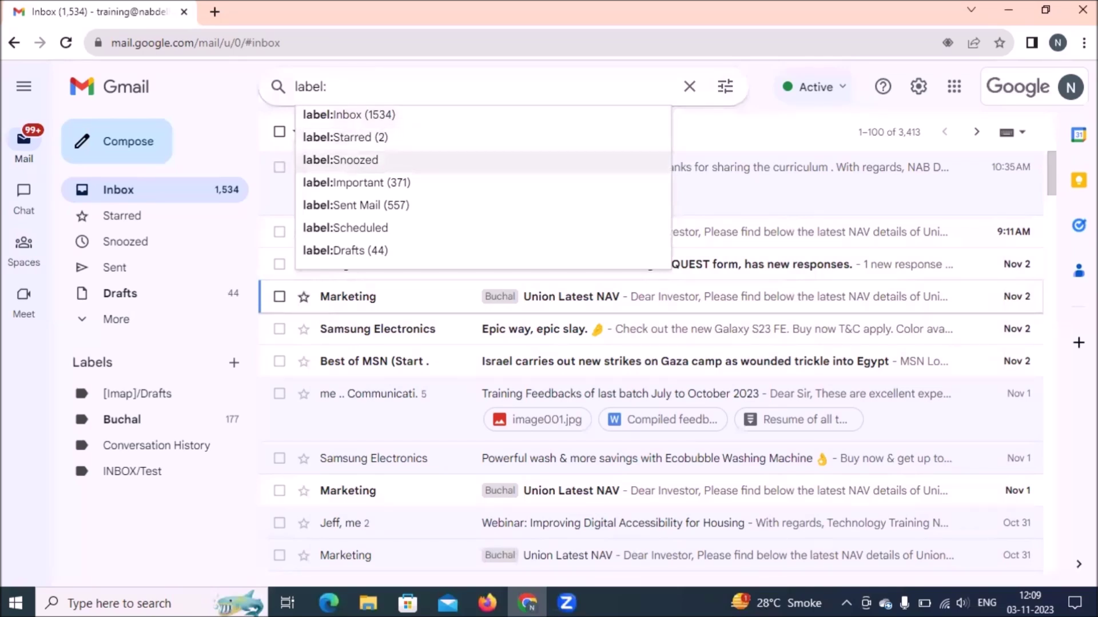
key(Down)
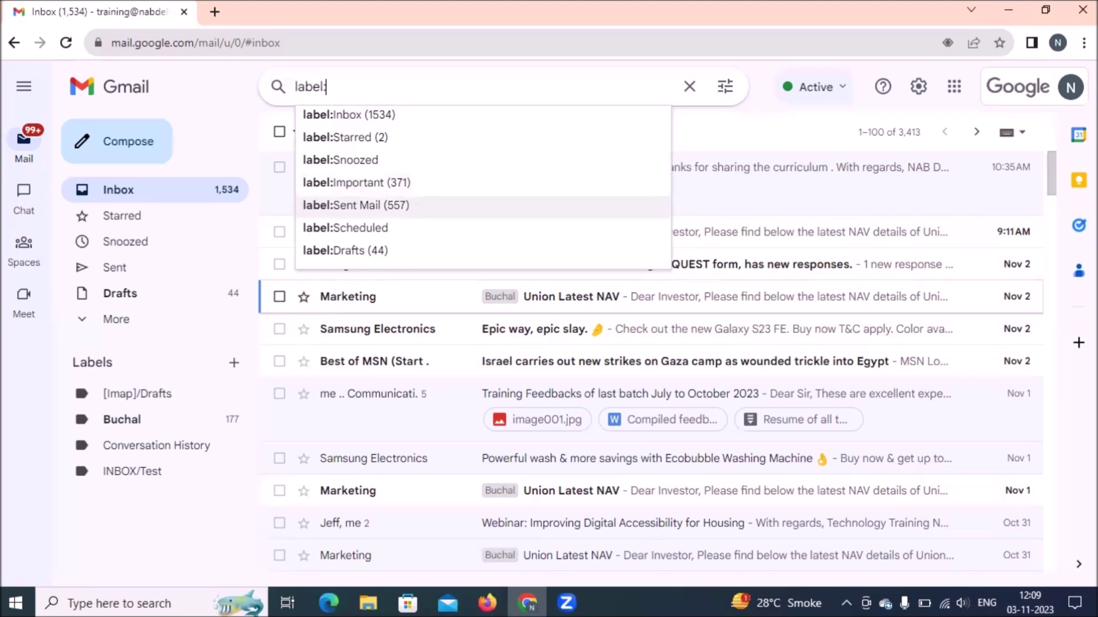
key(Return)
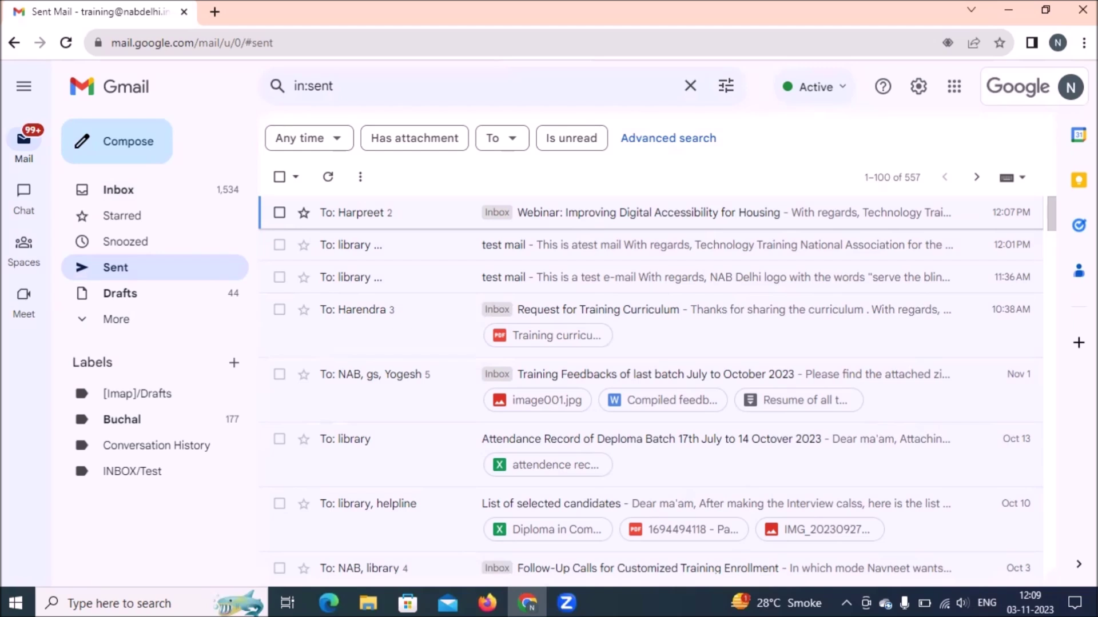
- Move through the sent results, then return to the Inbox with the G, I shortcut
key(Down)
key(Up)
key(g)
key(i)
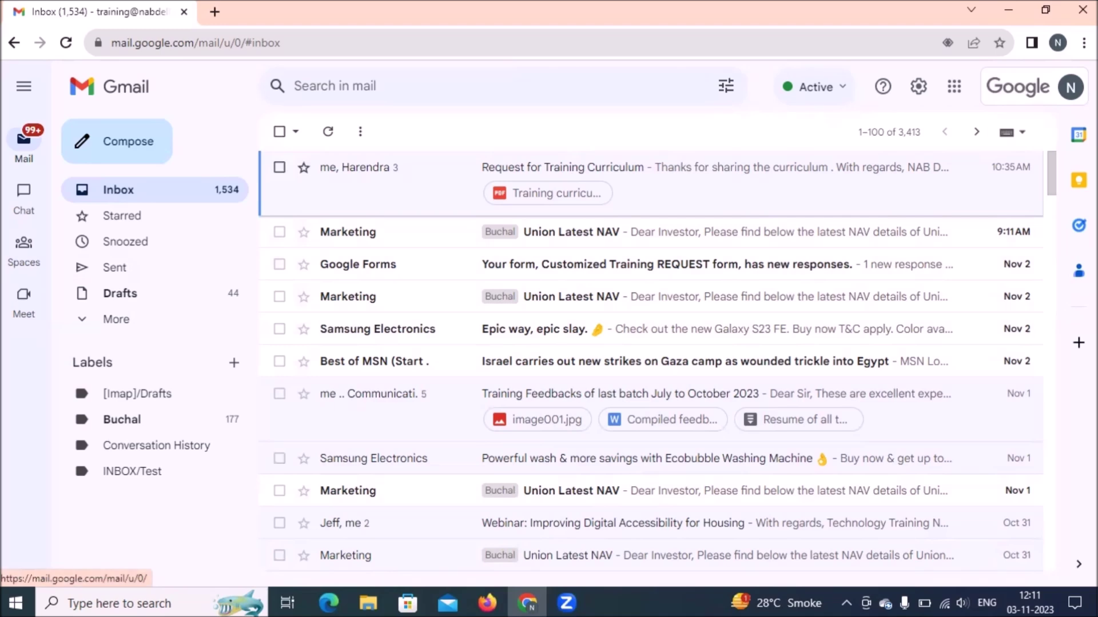
- Show Gmail's Keyboard shortcuts reference over the inbox with Shift+?
key(shift+slash)
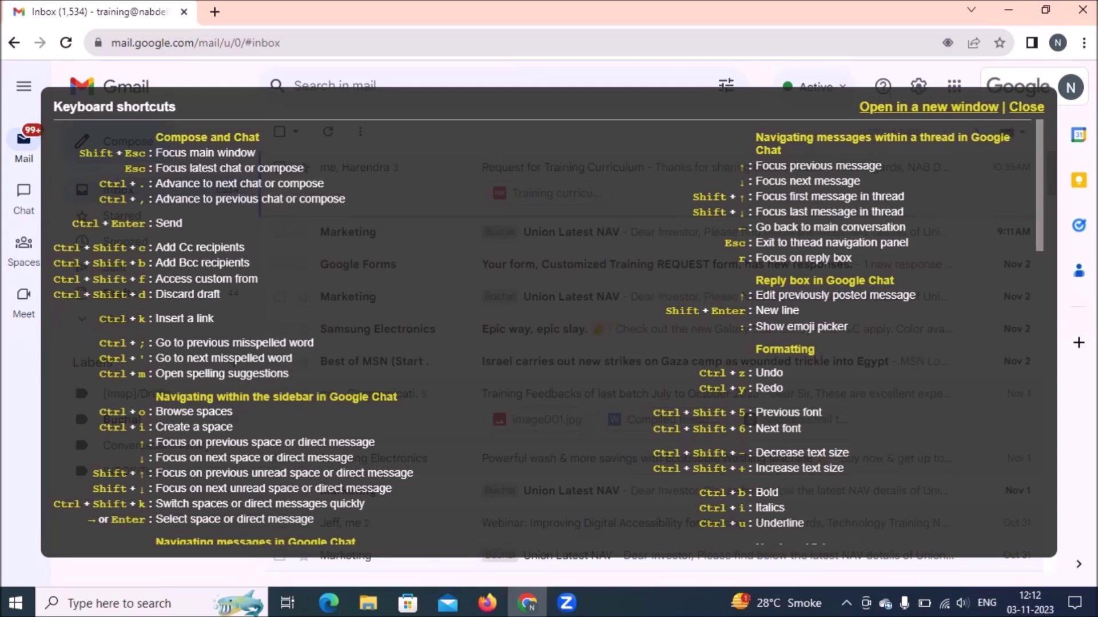
- Dismiss the Keyboard shortcuts overlay with Esc, revealing the 1,534-unread inbox again
key(Escape)
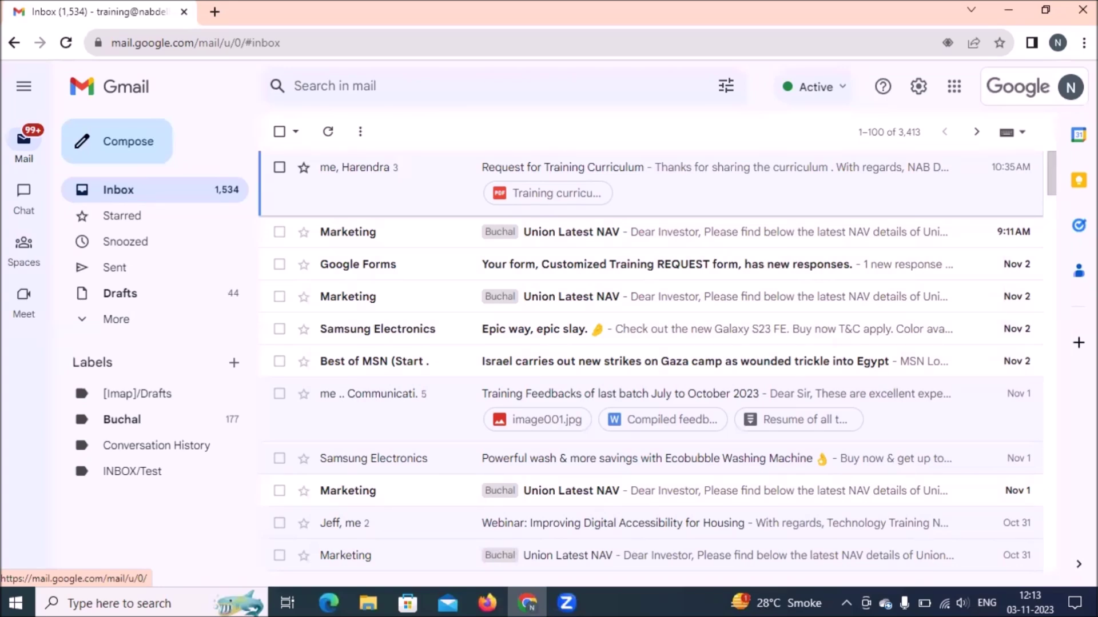
- Open the Google account menu from the top-right avatar and focus its first link
click(1071, 86)
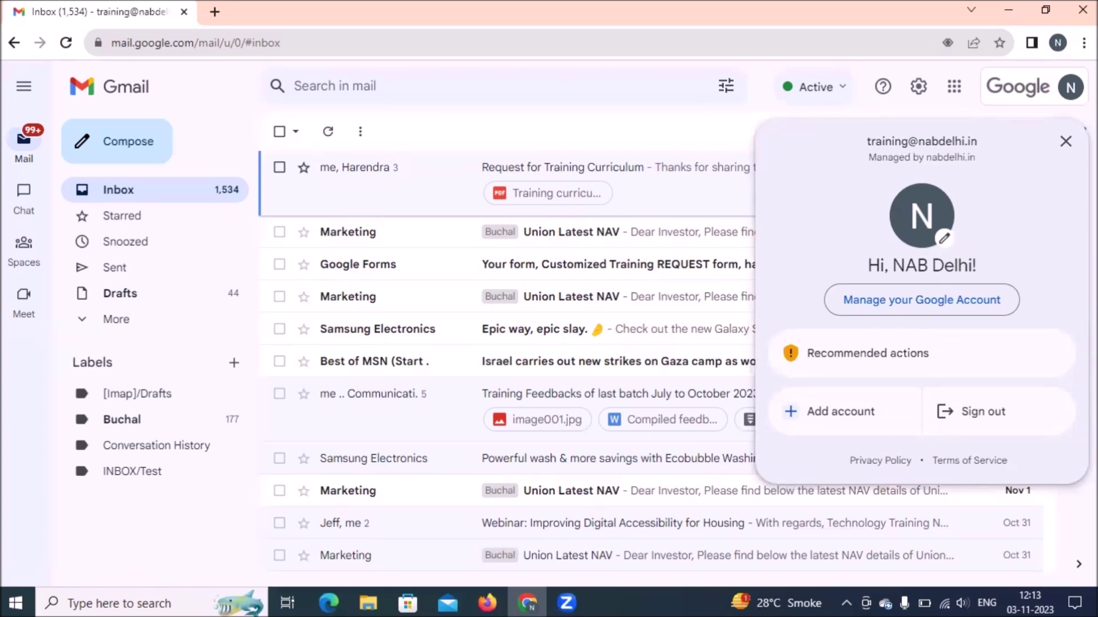
key(Tab)
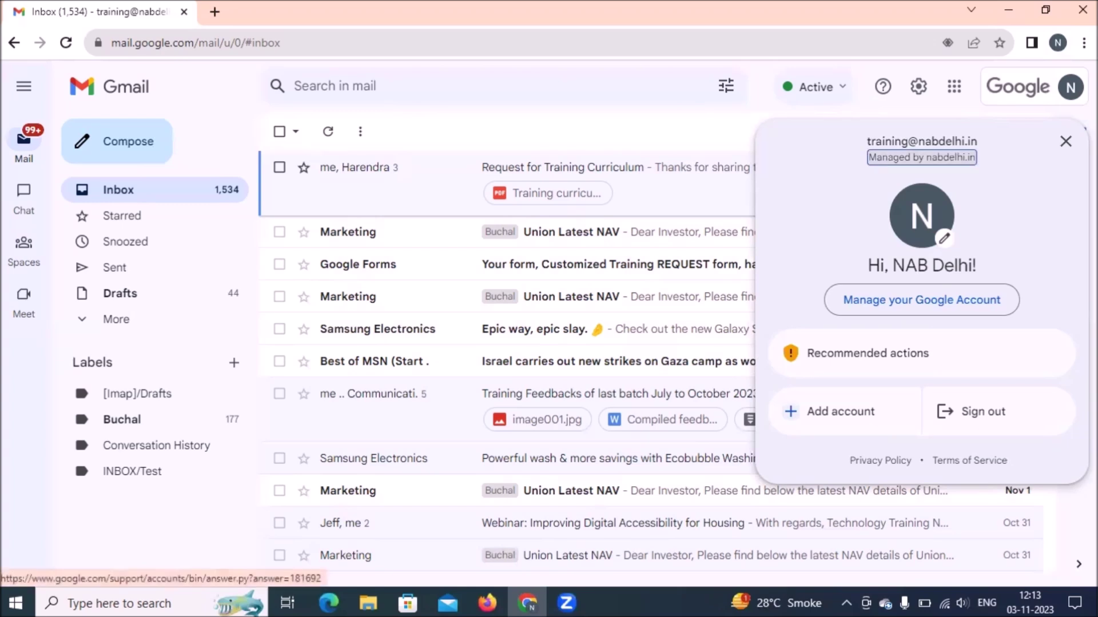